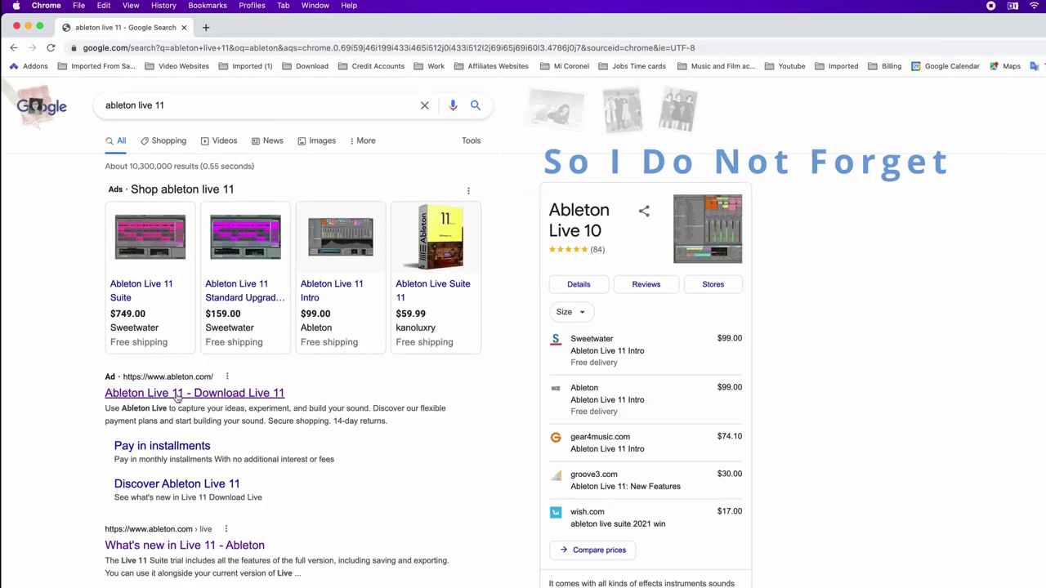
Go from the 'What's new in Live 11' result to the Ableton account page and browse the owned Packs list.
left_click(197, 544)
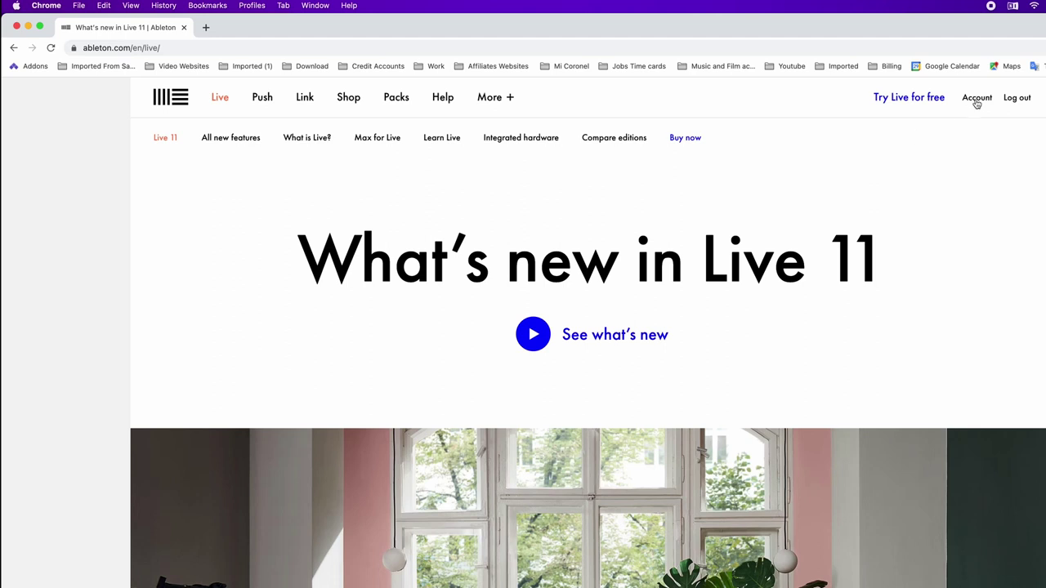
left_click(976, 99)
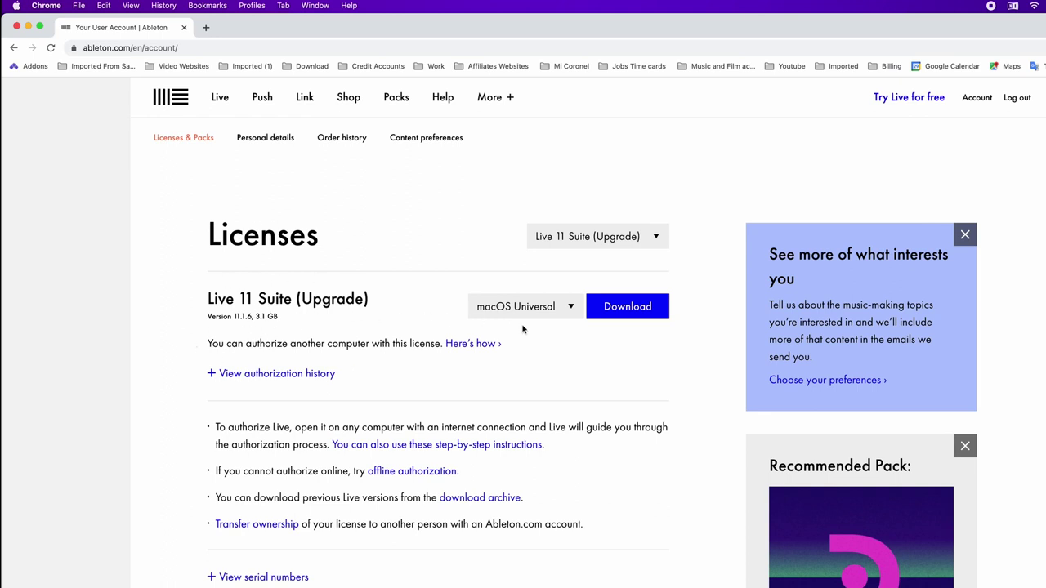
scroll(596, 394, "down", 5)
scroll(596, 395, "down", 1)
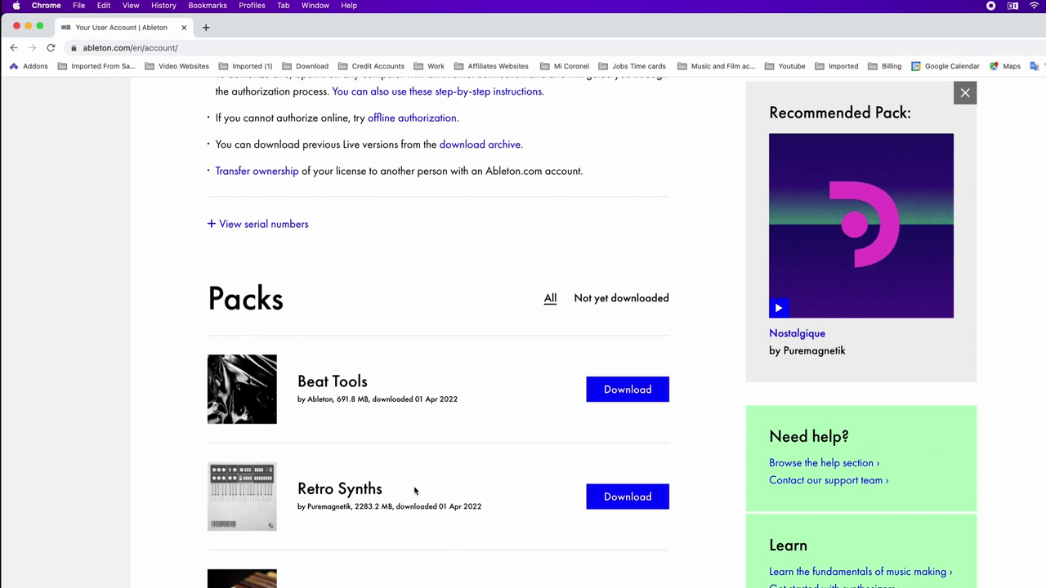
scroll(415, 488, "down", 6)
scroll(414, 489, "down", 10)
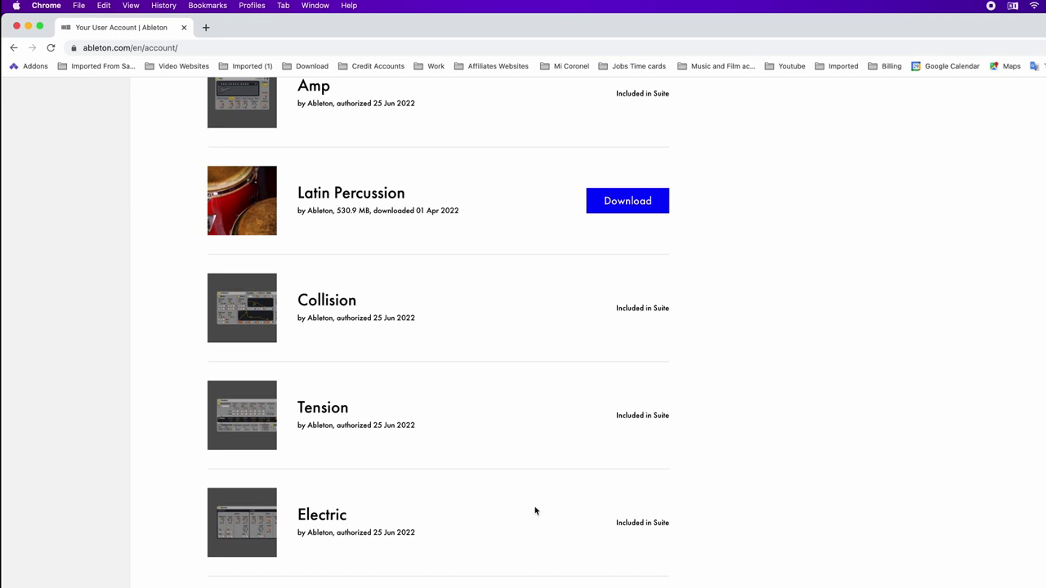
scroll(535, 512, "down", 14)
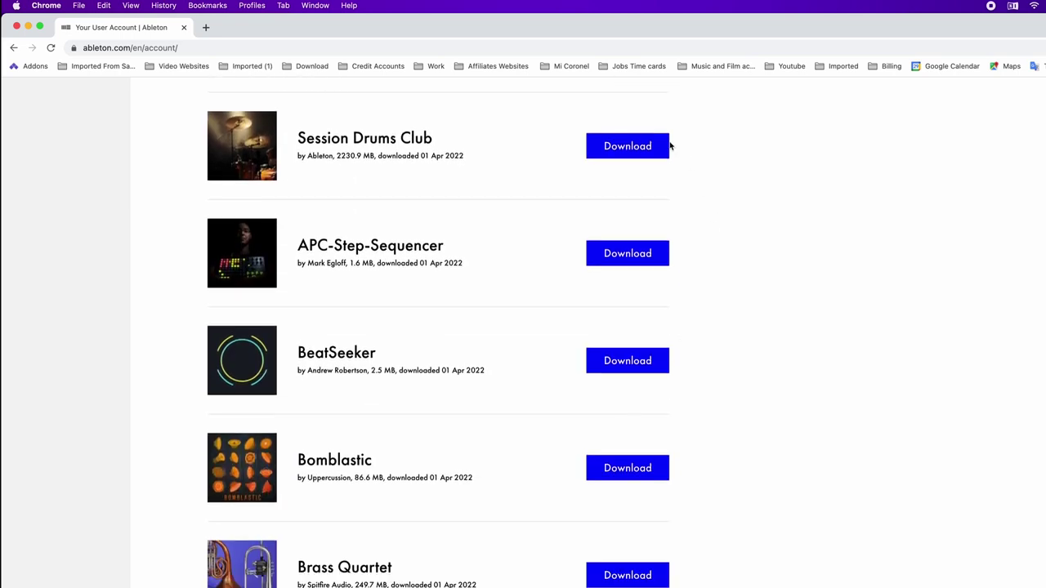
scroll(565, 534, "down", 17)
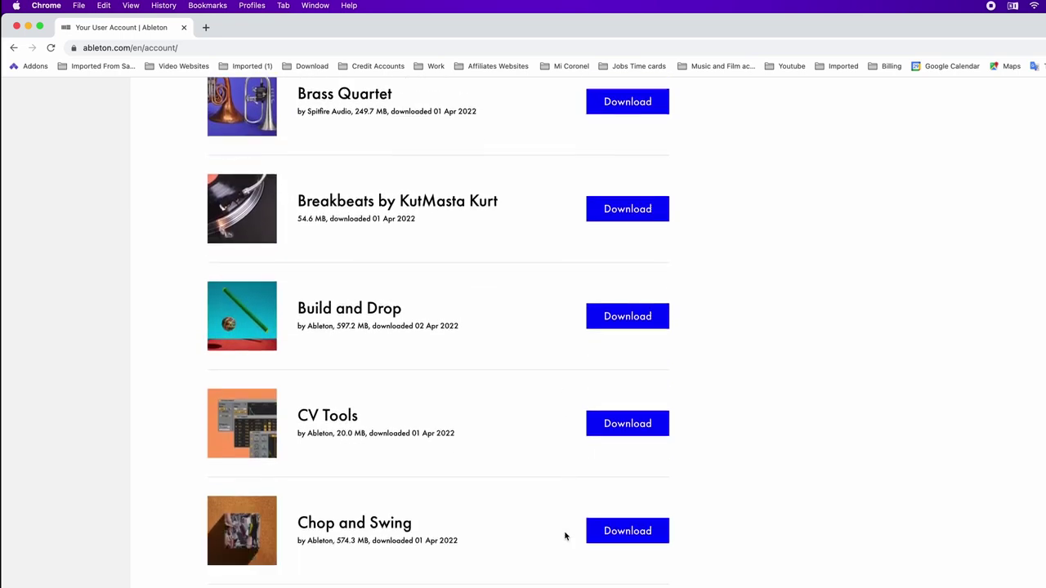
scroll(564, 536, "down", 20)
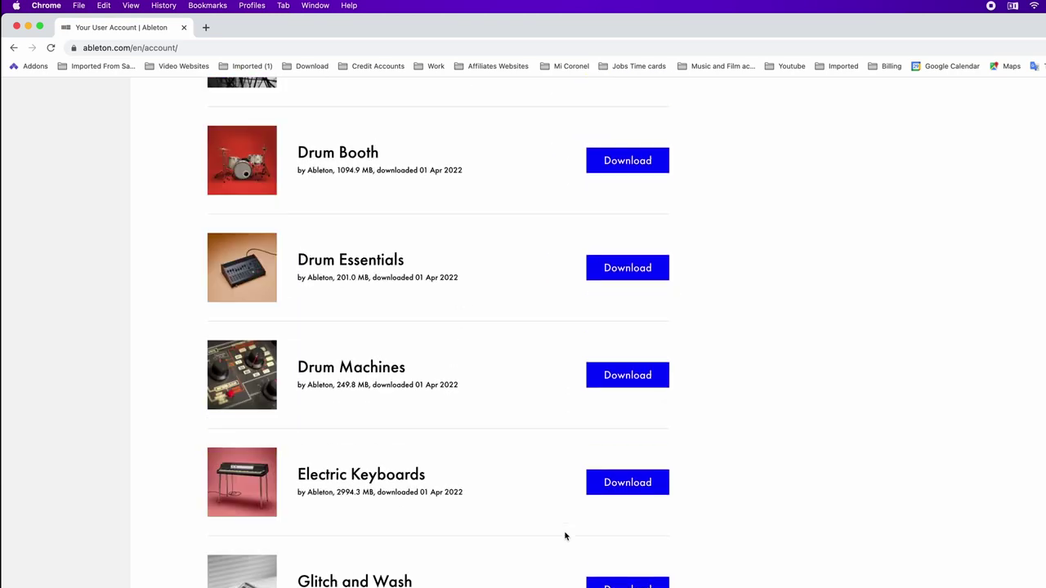
scroll(565, 536, "down", 20)
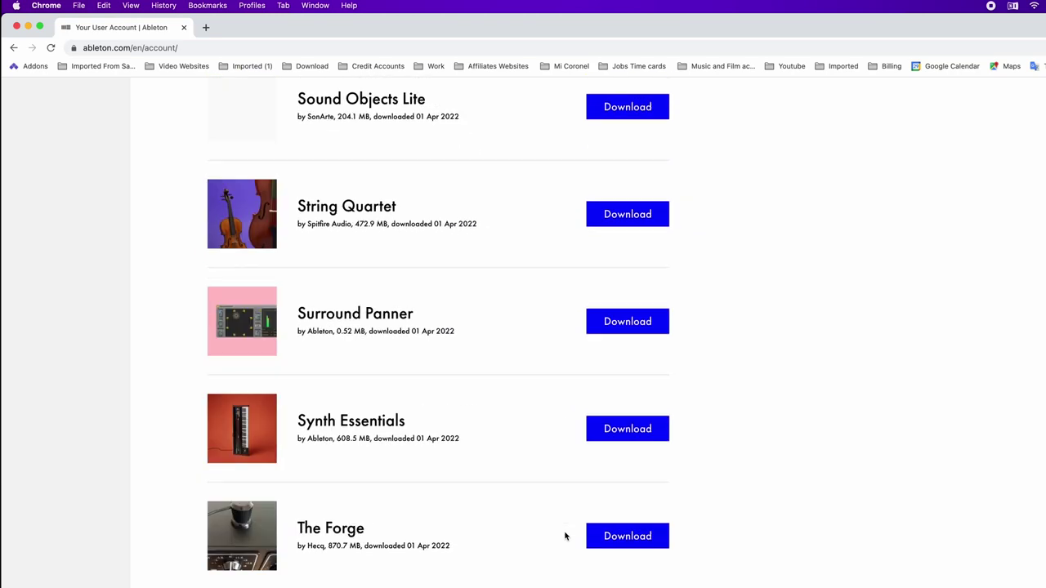
scroll(564, 536, "up", 8)
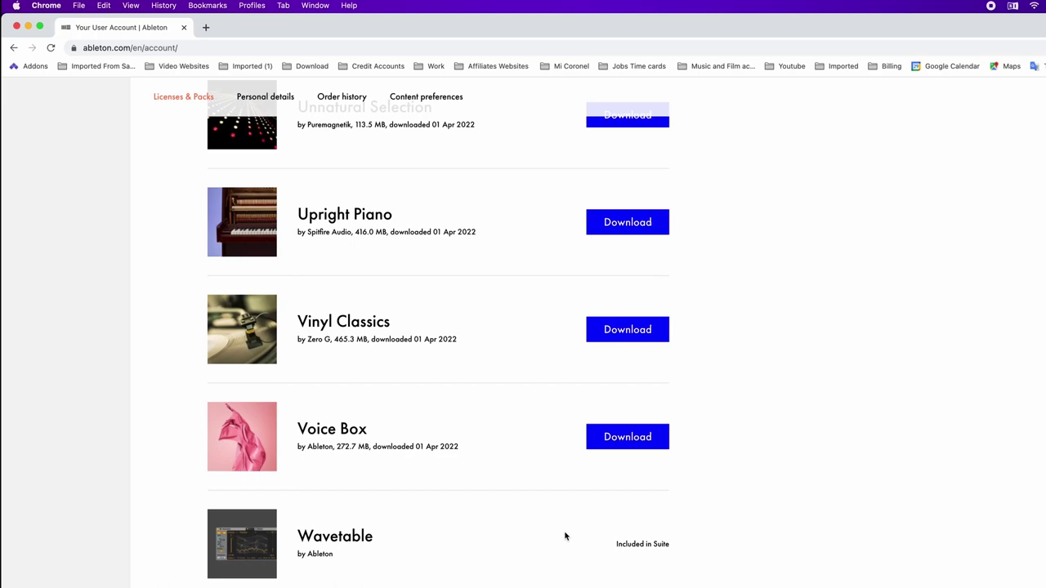
Save the untitled Live set as 'Sample song' in Documents, allowing folder access.
key("super+Tab")
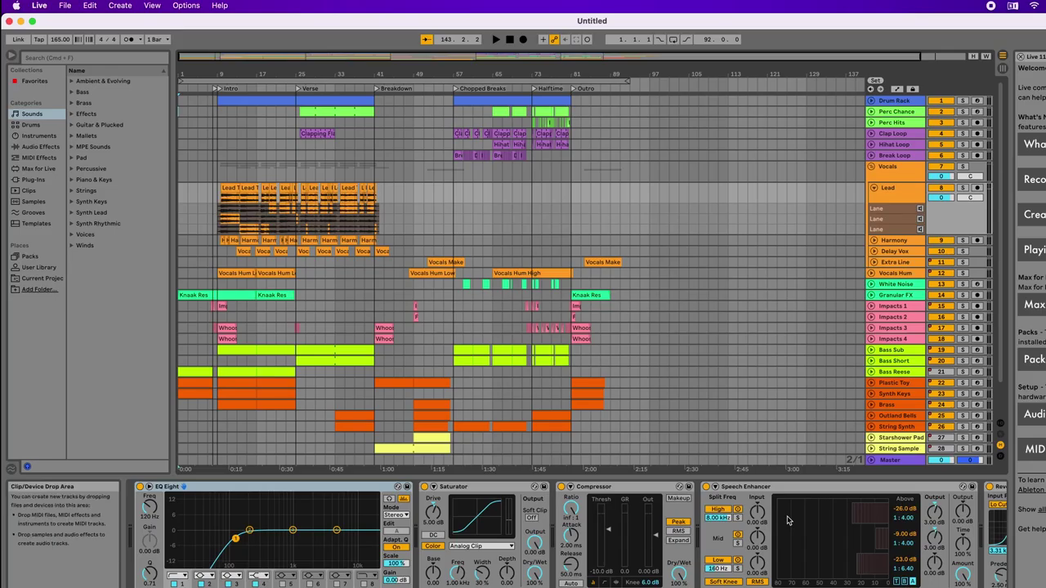
left_click(65, 5)
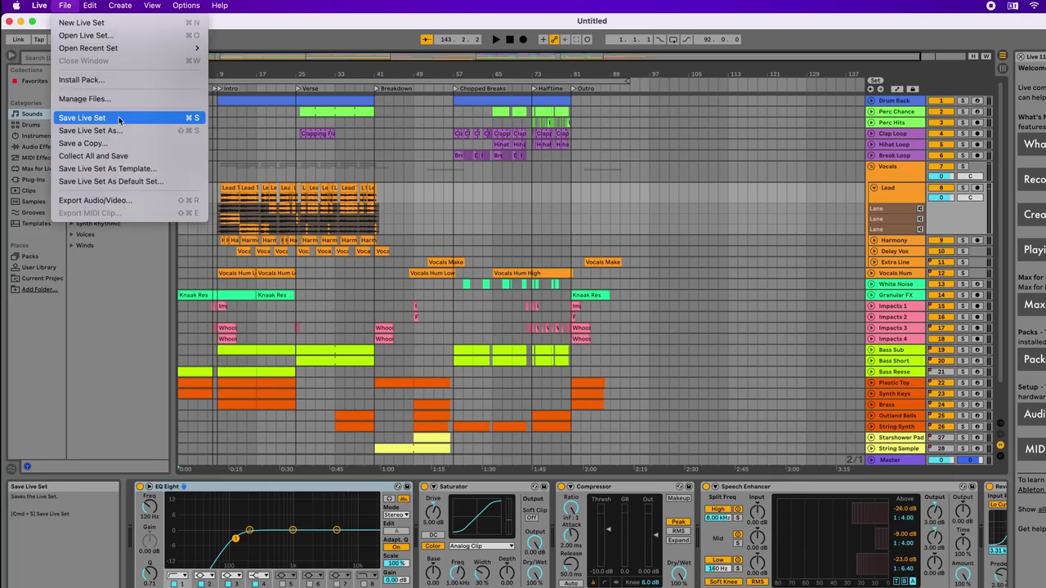
left_click(118, 118)
left_click(571, 228)
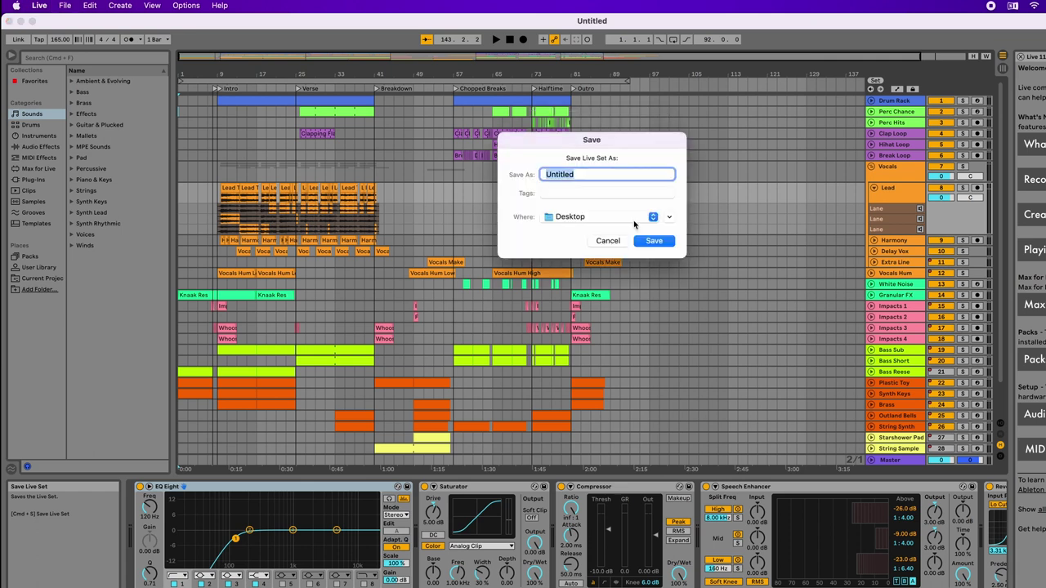
left_click(630, 216)
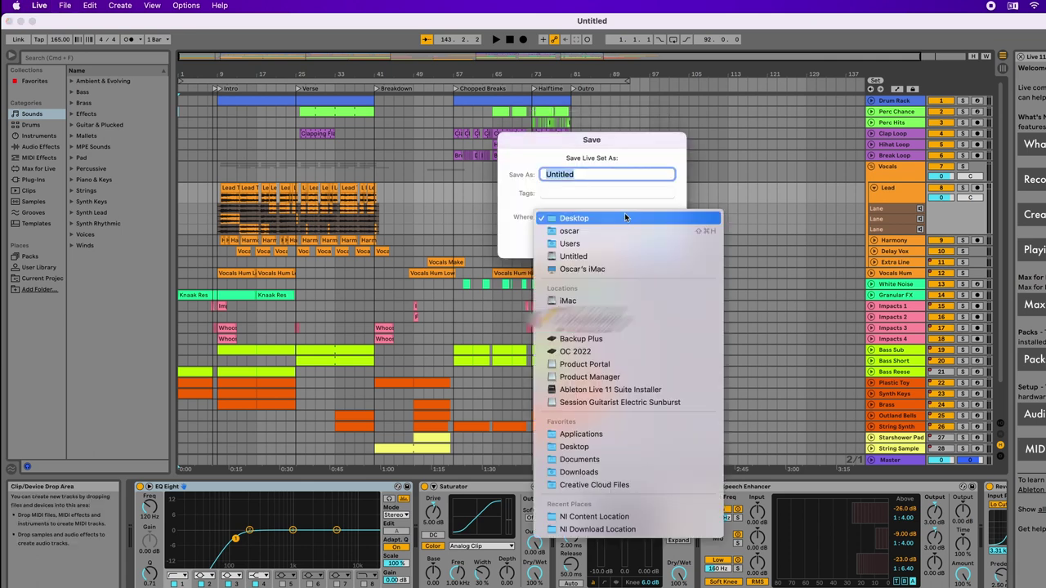
left_click(609, 462)
type("Sa")
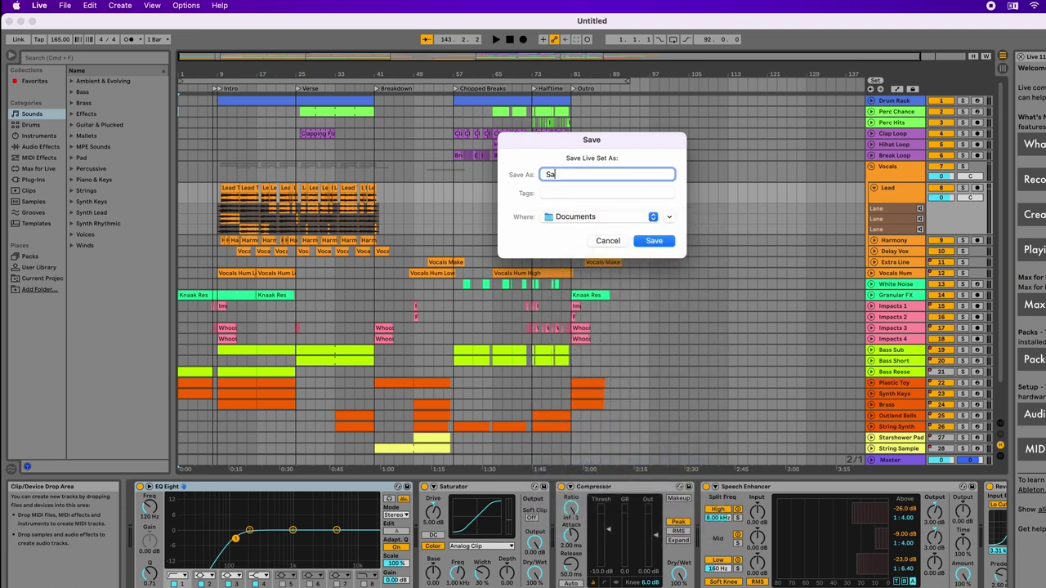
type("mple song")
key("Return")
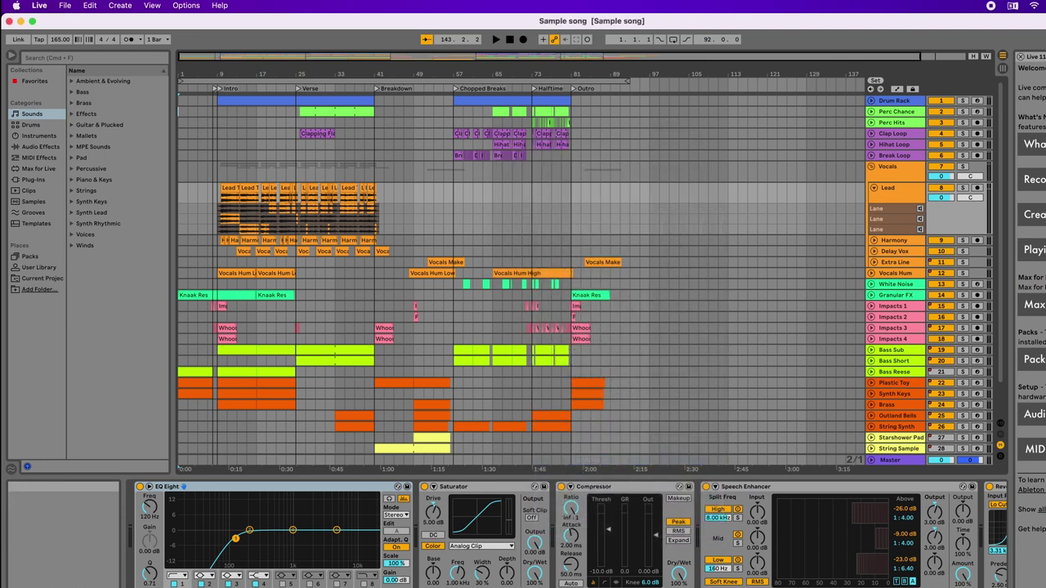
Show Packs in the browser, expand Core Library, and list the 66 Available Packs with their sizes.
left_click(30, 256)
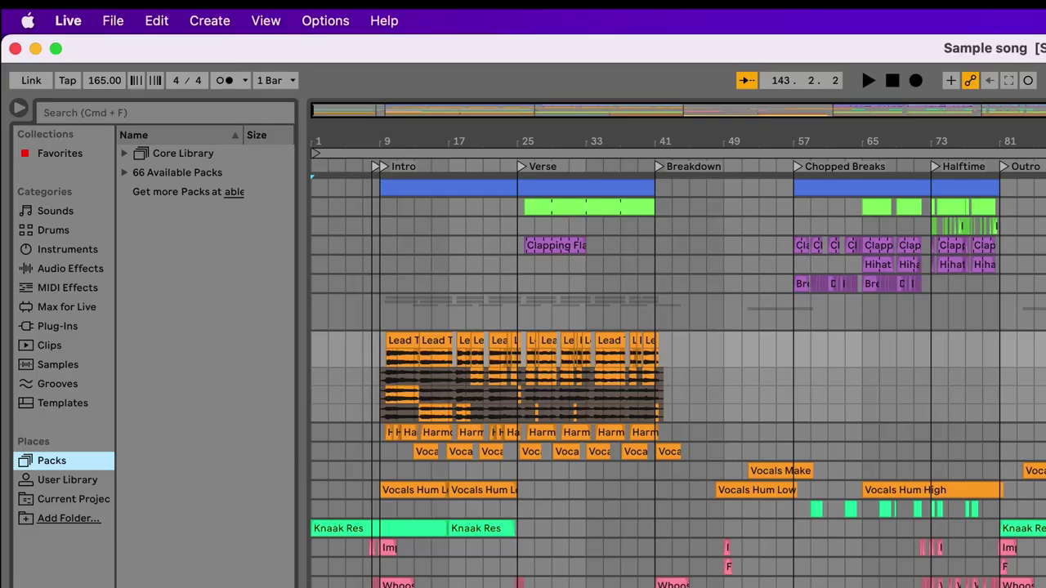
left_click(125, 153)
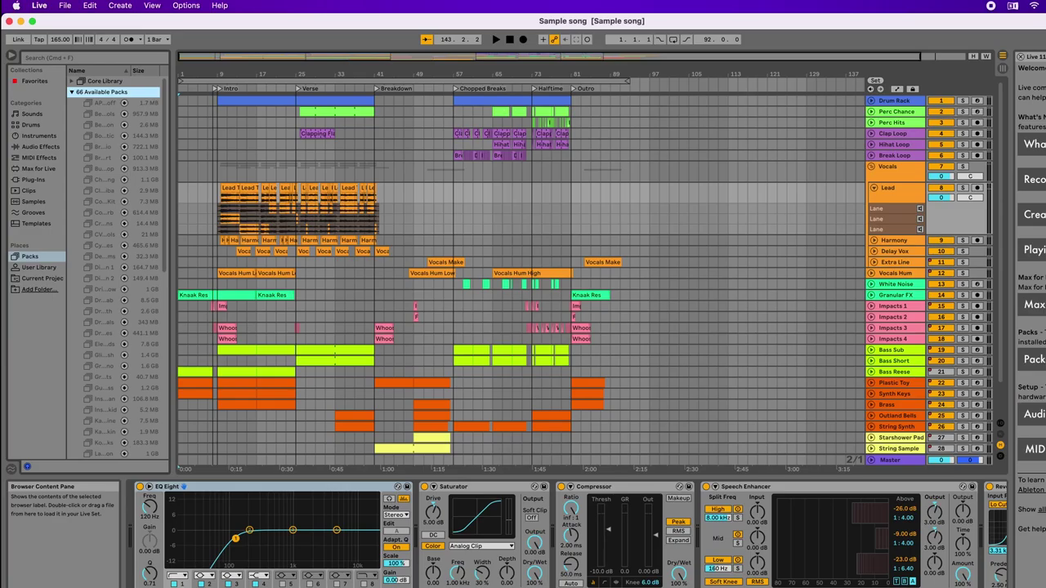
key("Left")
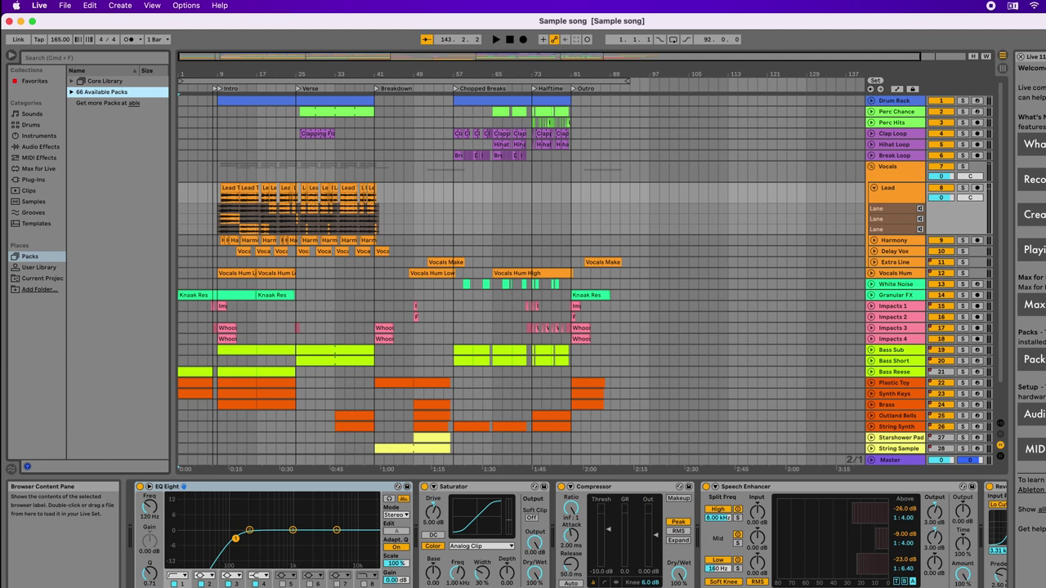
key("Right")
scroll(115, 268, "down", 15)
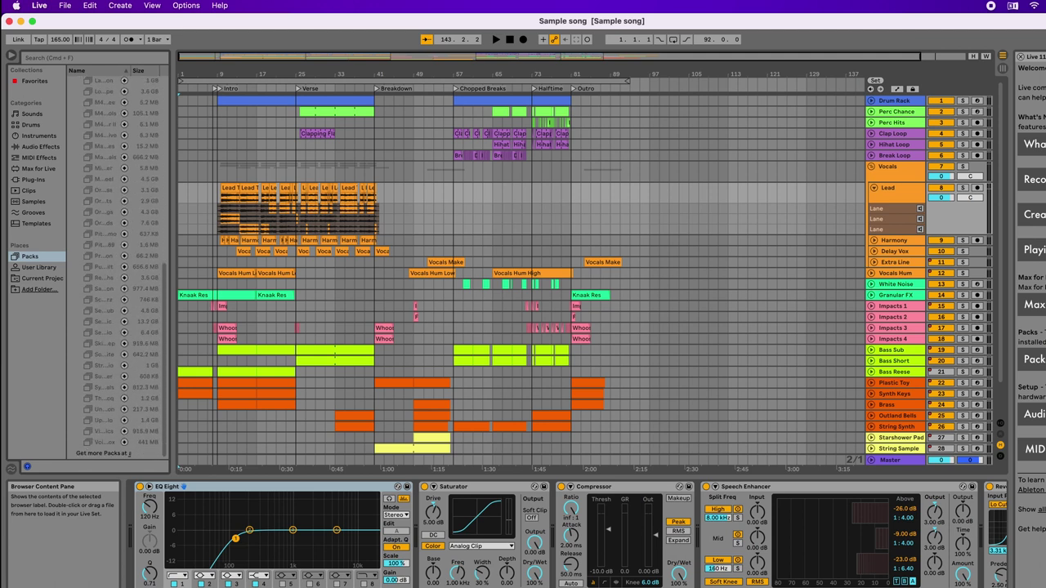
scroll(115, 268, "up", 15)
left_click(39, 5)
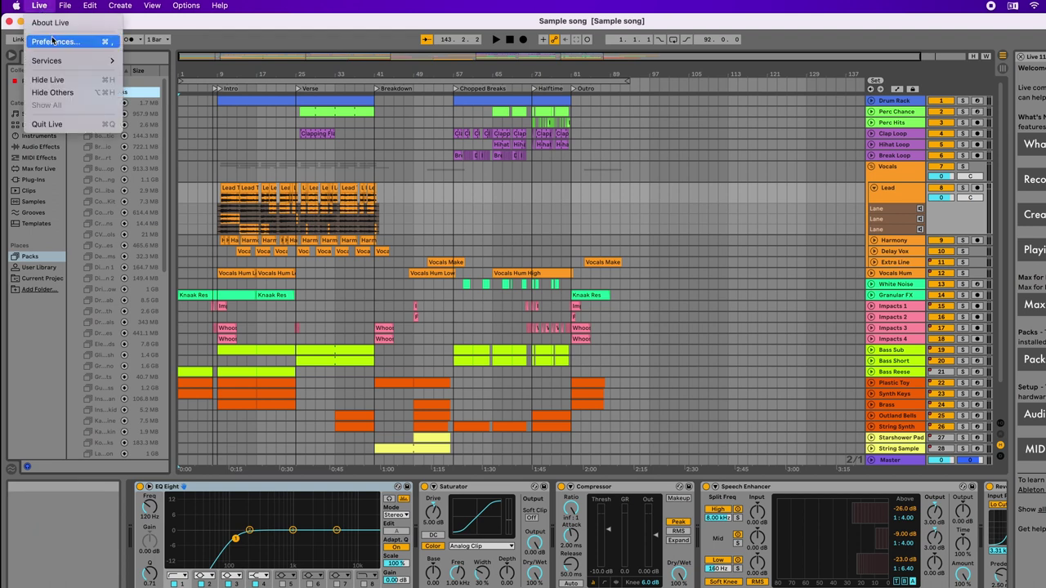
In Preferences' Library tab, browse for a new Installation Folder for Packs.
left_click(237, 37)
left_click(49, 7)
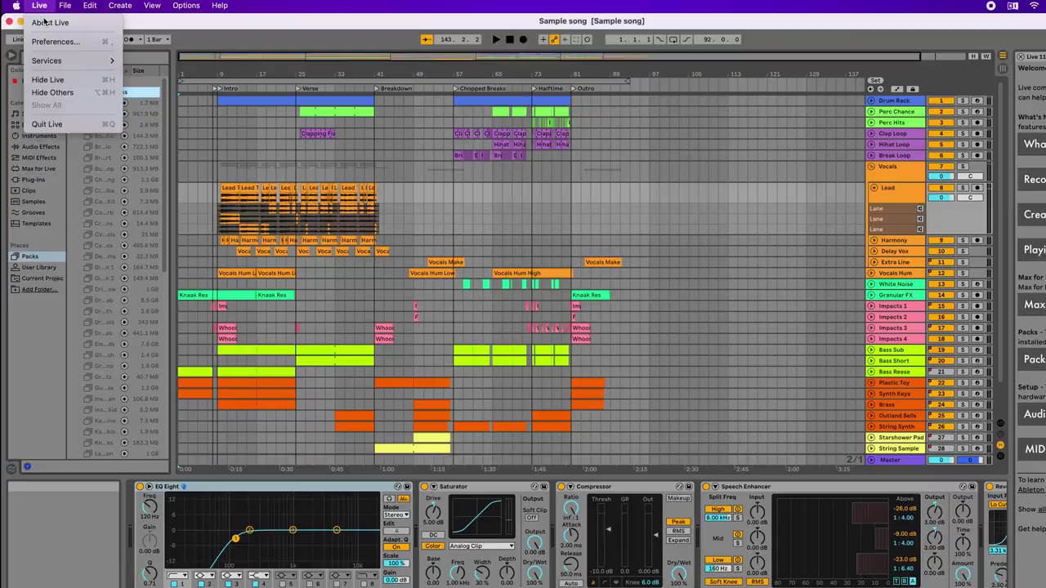
left_click(56, 42)
left_click(480, 263)
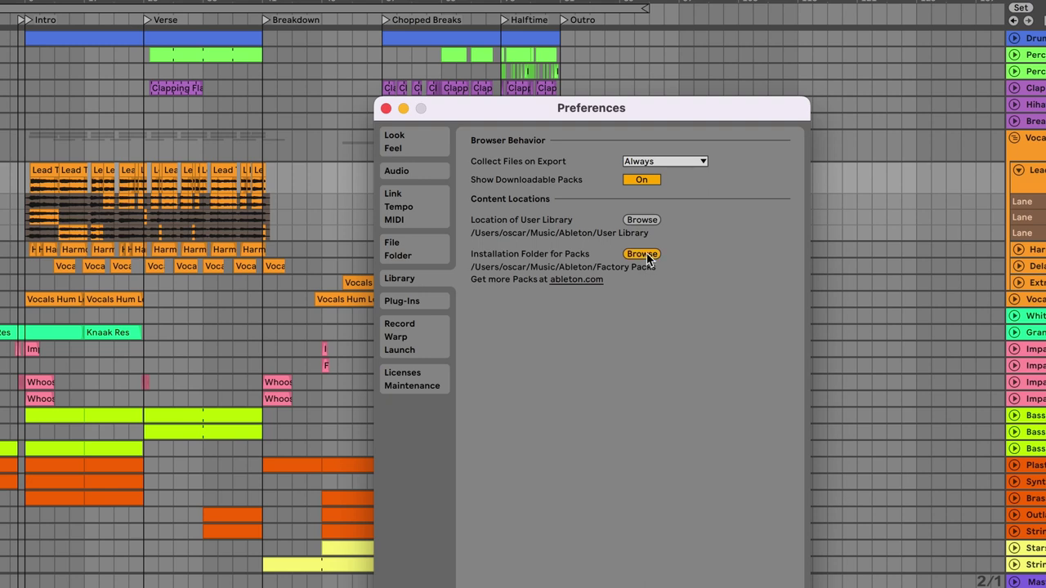
left_click(643, 254)
Set /Volumes/Backup Plus/Ableton Sound Pack as the Packs installation folder.
scroll(362, 308, "down", 5)
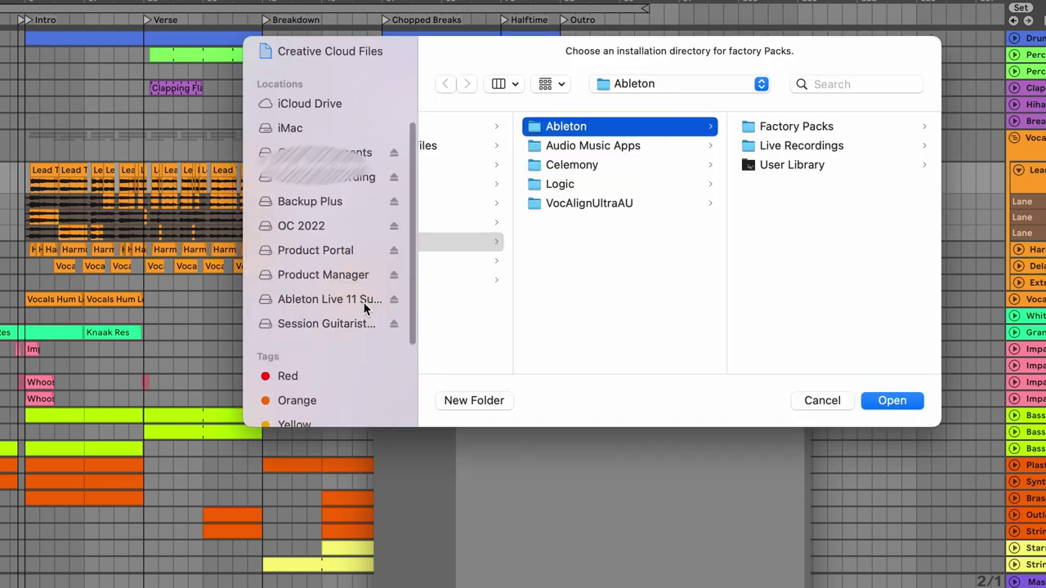
left_click(327, 201)
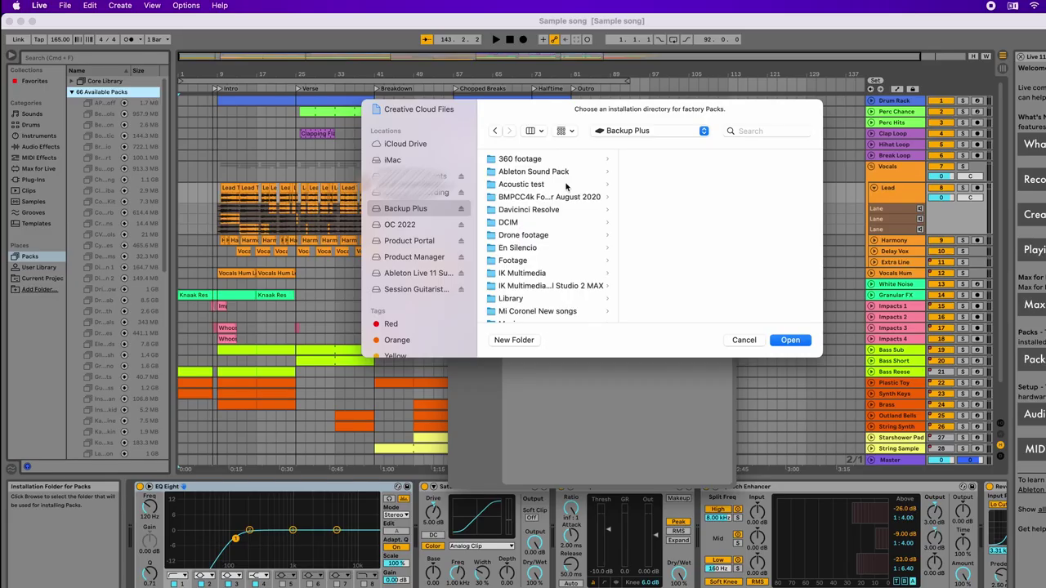
left_click(571, 173)
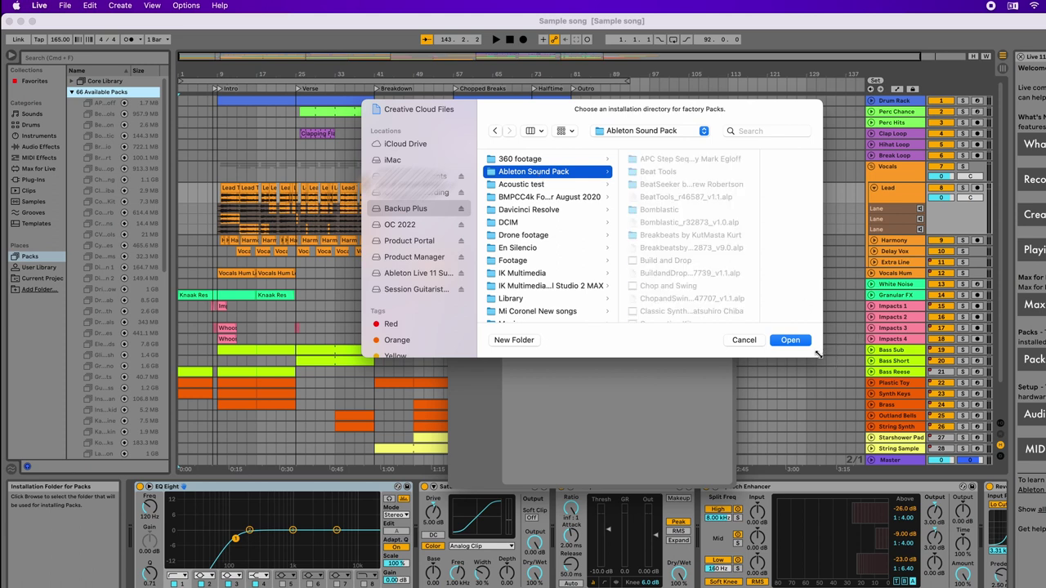
left_click_drag(821, 356, 853, 519)
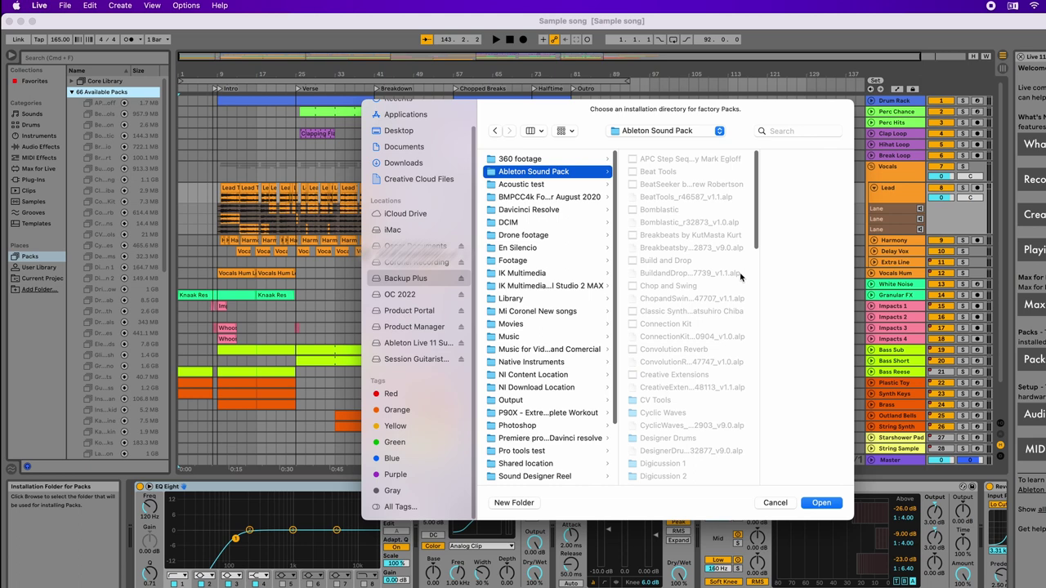
scroll(757, 224, "down", 1)
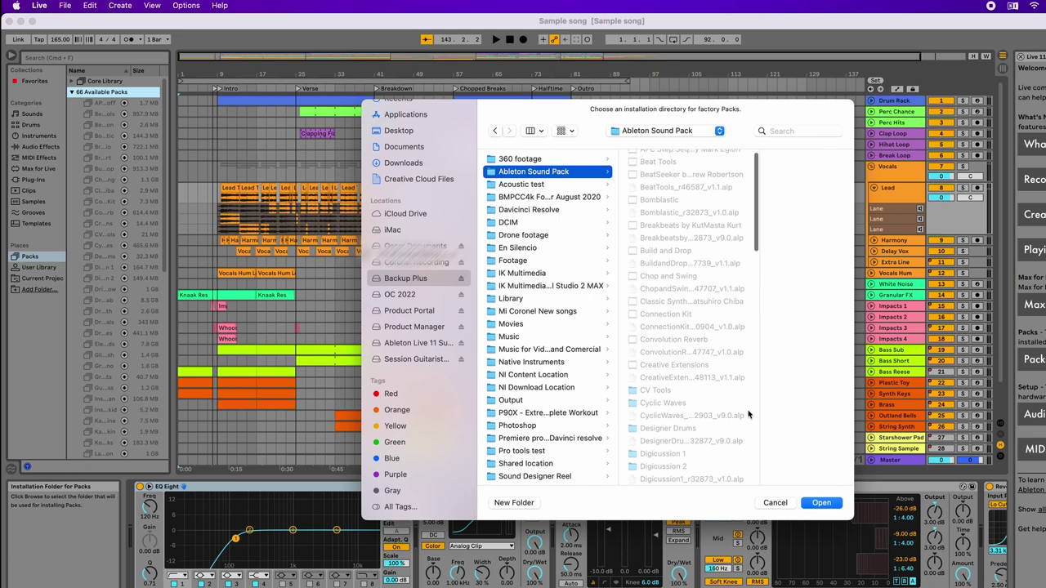
scroll(747, 441, "down", 2)
scroll(751, 450, "down", 15)
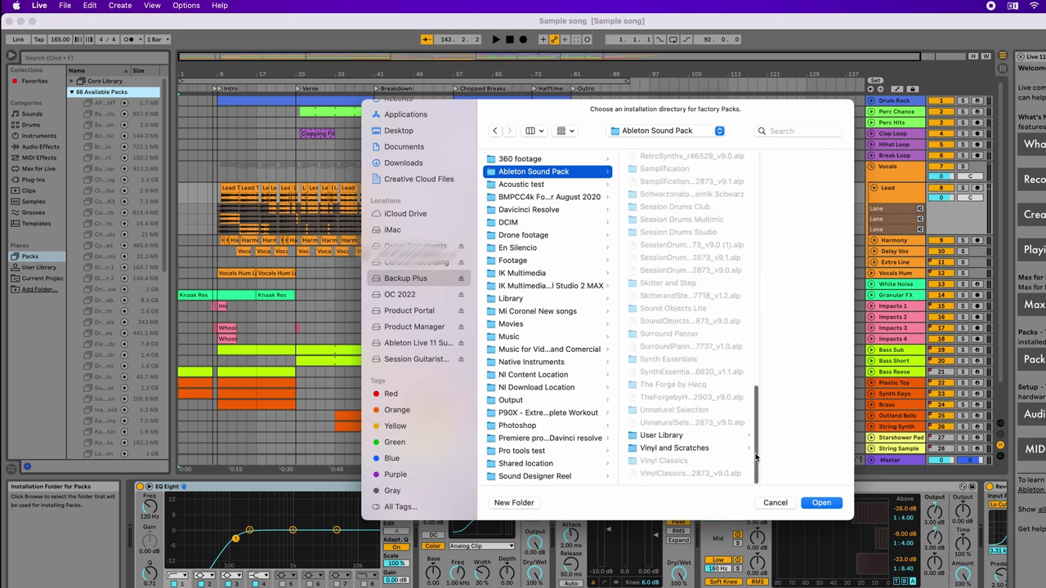
scroll(755, 464, "up", 5)
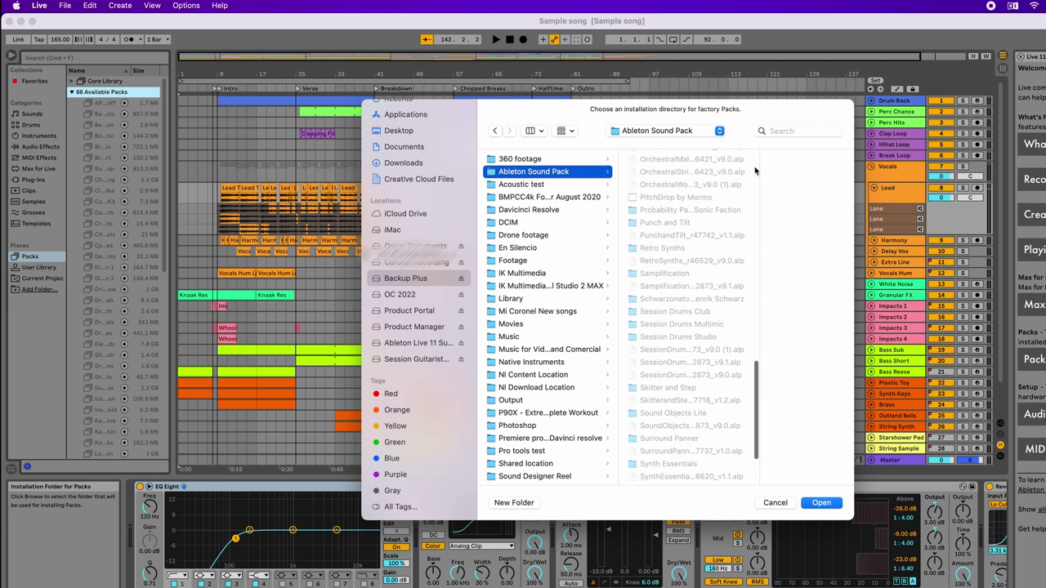
scroll(756, 378, "up", 15)
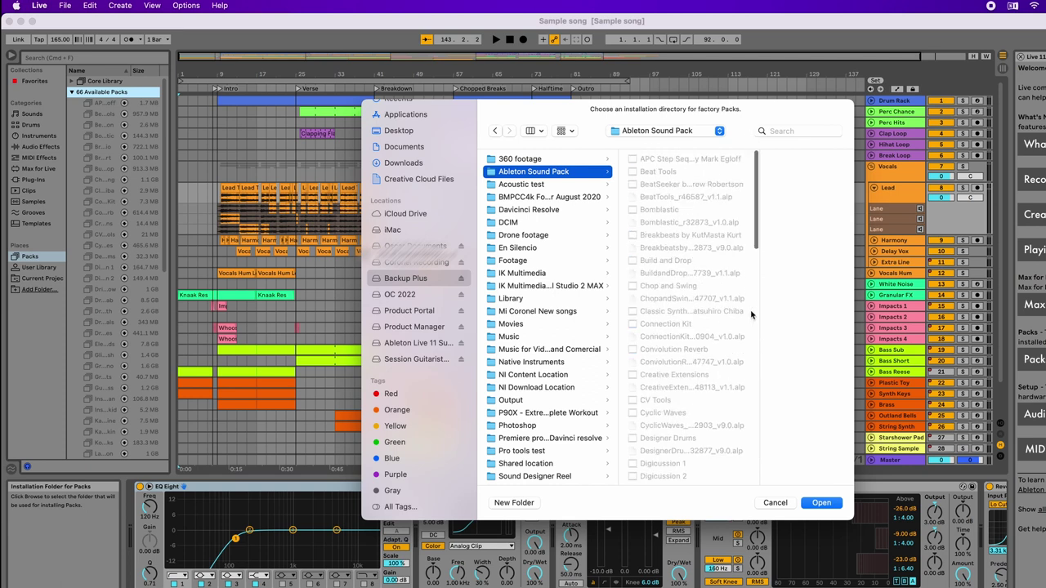
left_click(820, 502)
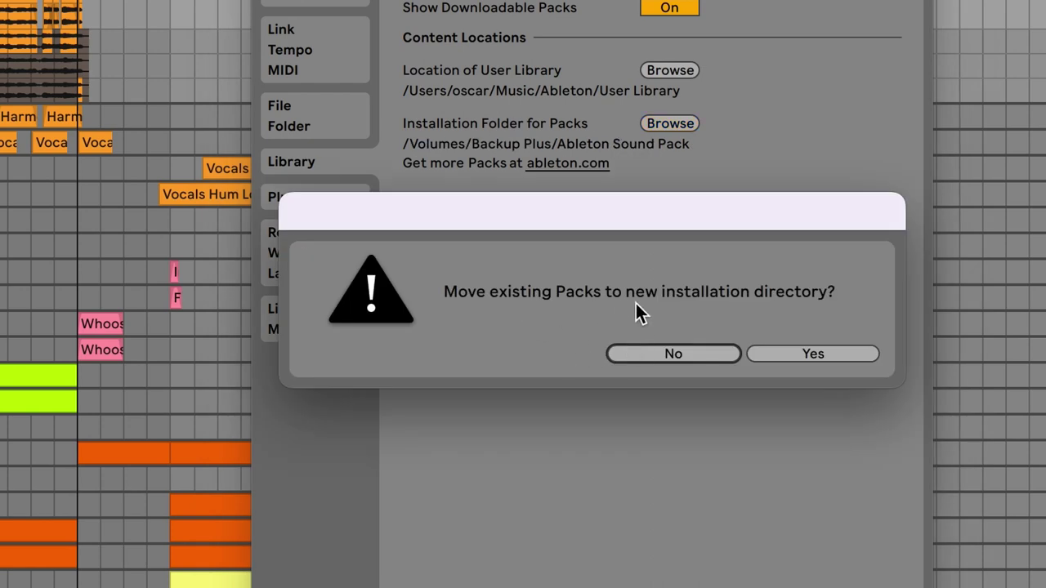
Move existing Packs to the new folder, close Preferences, and expand CV Tools.
left_click(804, 356)
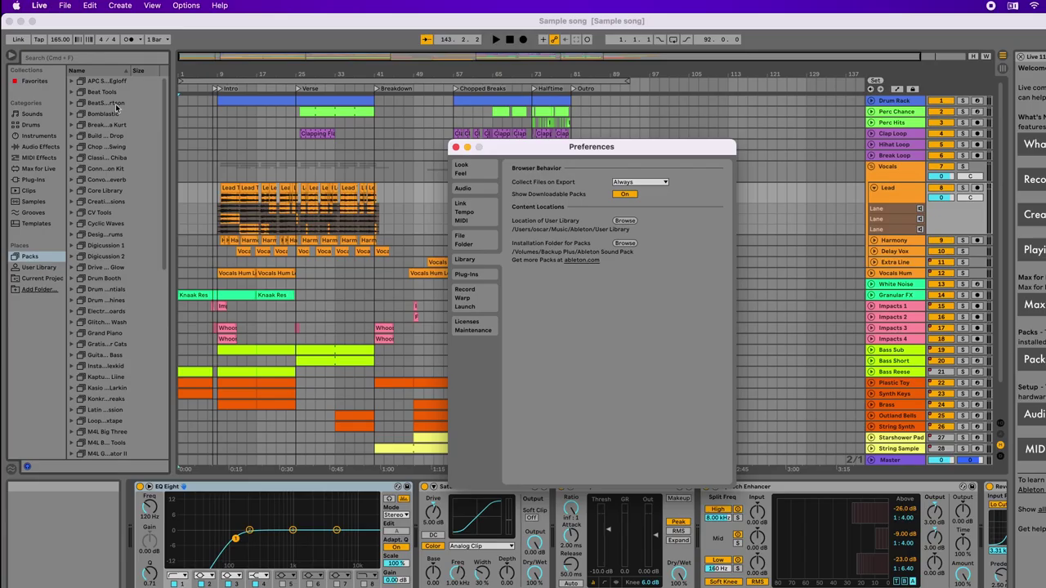
key("Escape")
left_click(73, 213)
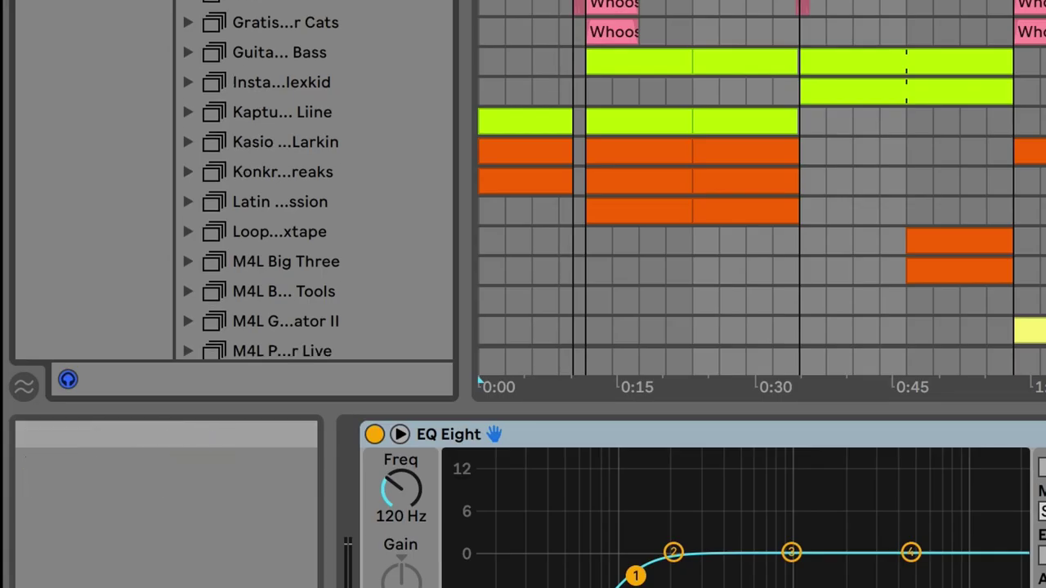
Expand the 15 Updates group and download the Bomblastic and Build and Drop updates.
scroll(134, 403, "down", 5)
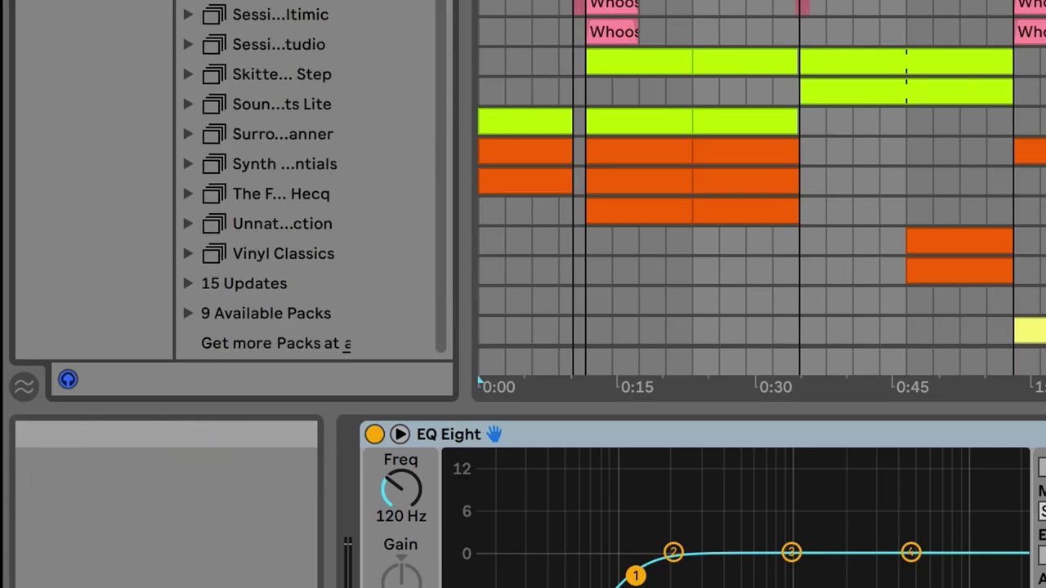
left_click(295, 316)
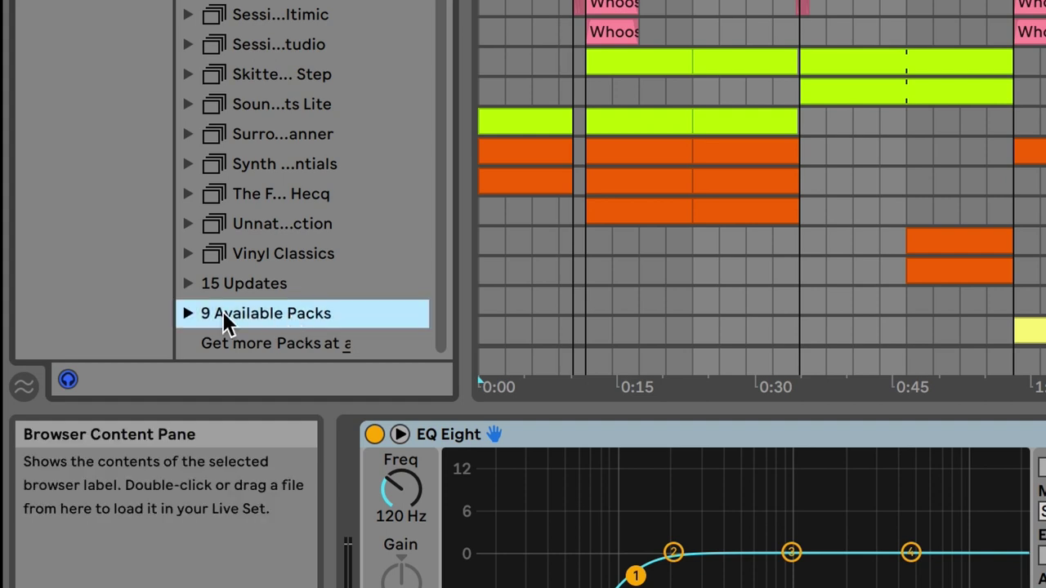
left_click(189, 283)
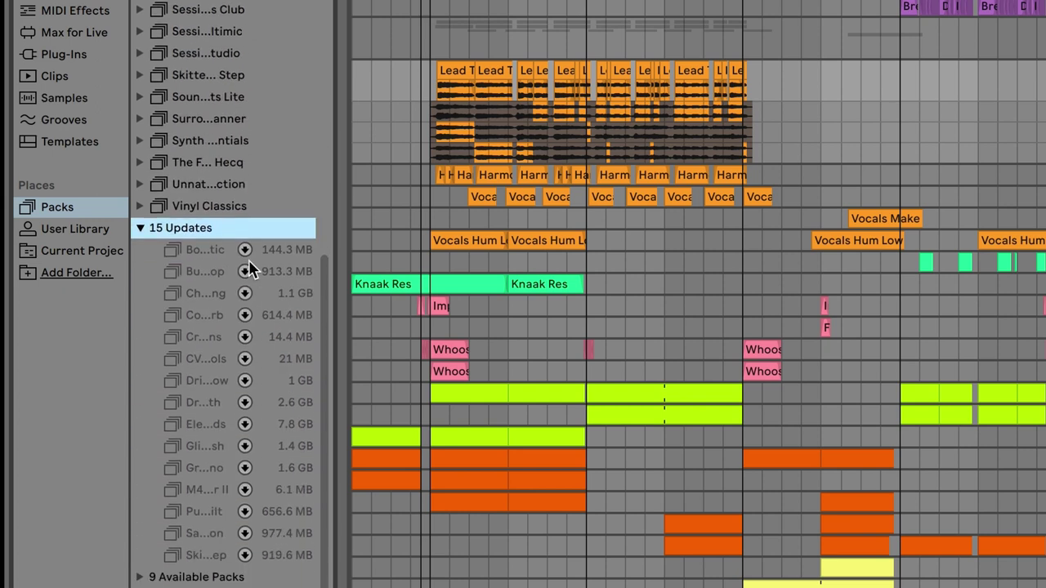
left_click(245, 249)
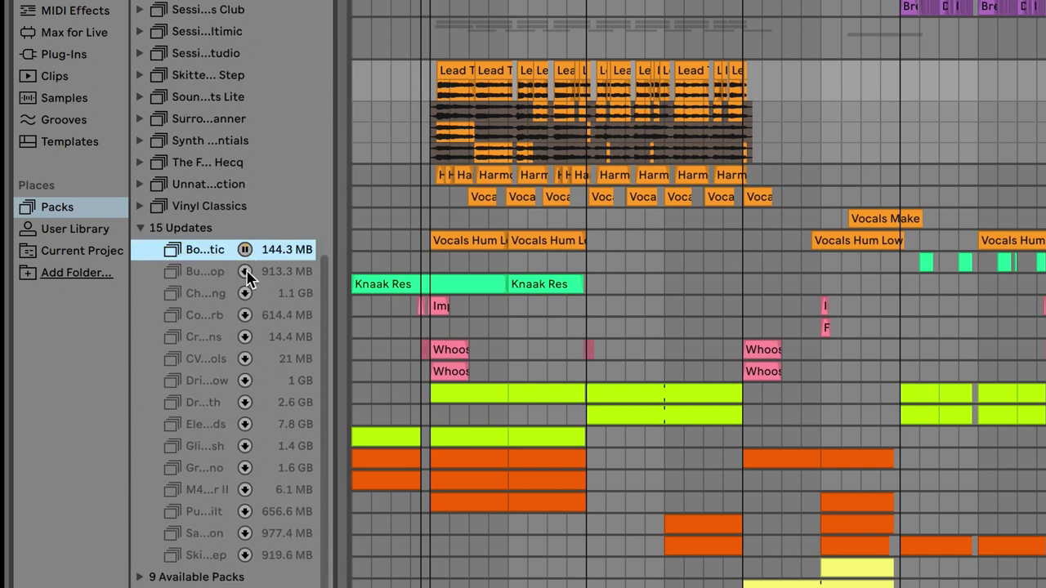
left_click(244, 271)
Download the Chop and Swing update and start installing the Bomblastic update.
left_click(245, 293)
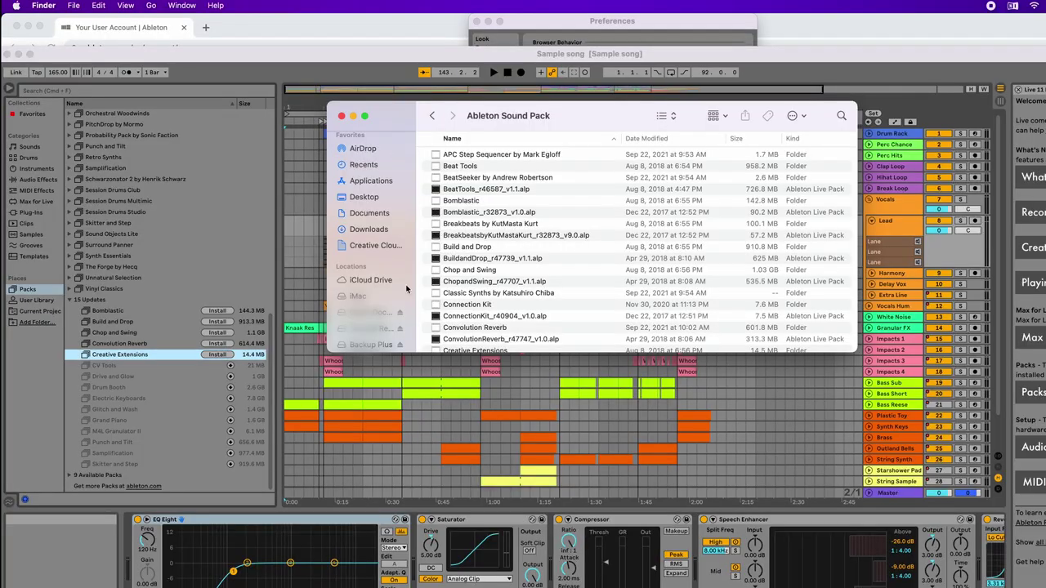
left_click(219, 312)
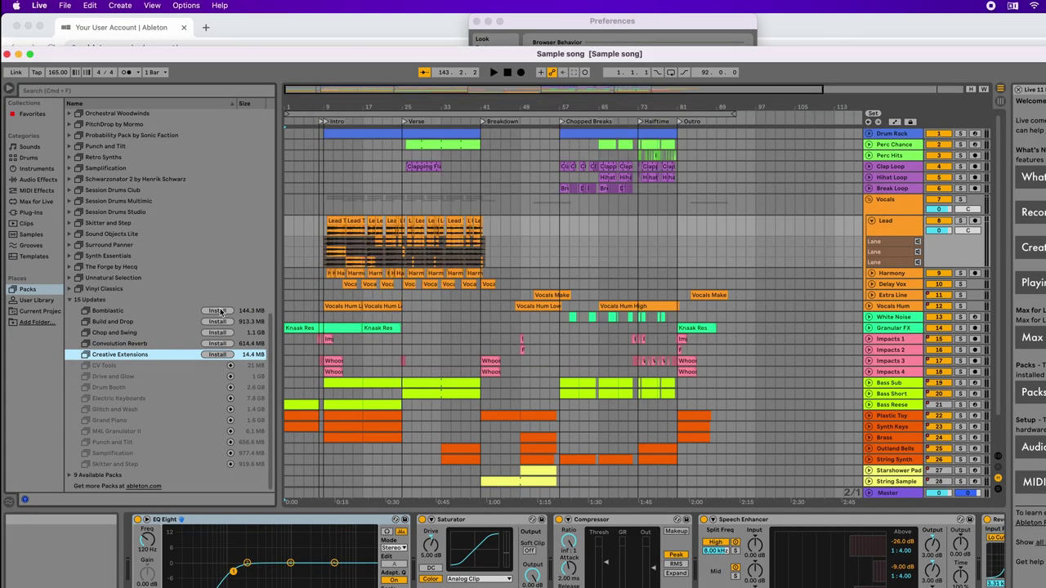
left_click(219, 311)
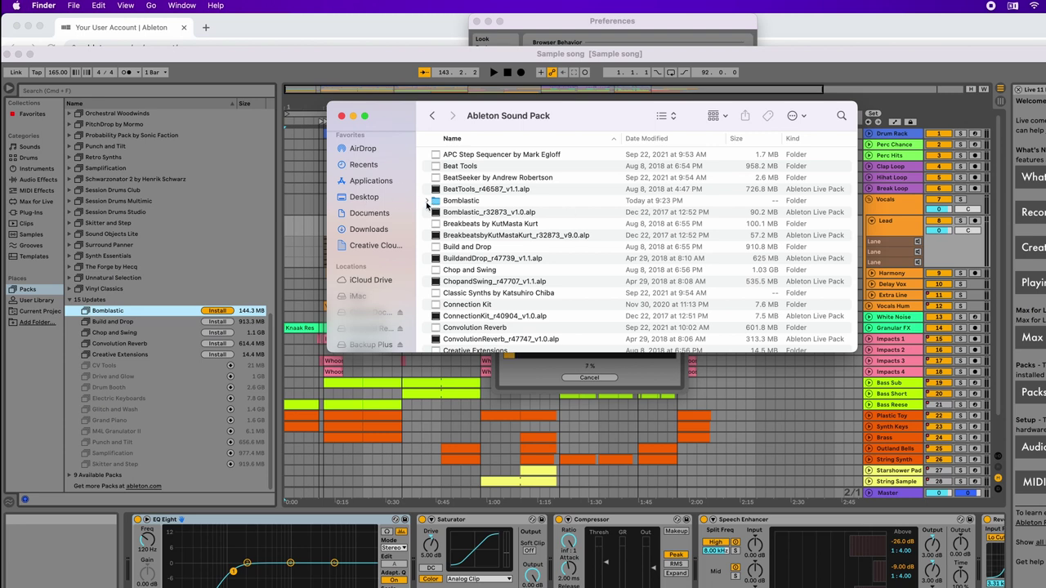
Track Bomblastic's install progress and view its expanded folder in Finder's Ableton Sound Pack.
left_click(426, 201)
left_click(426, 201)
left_click(220, 313)
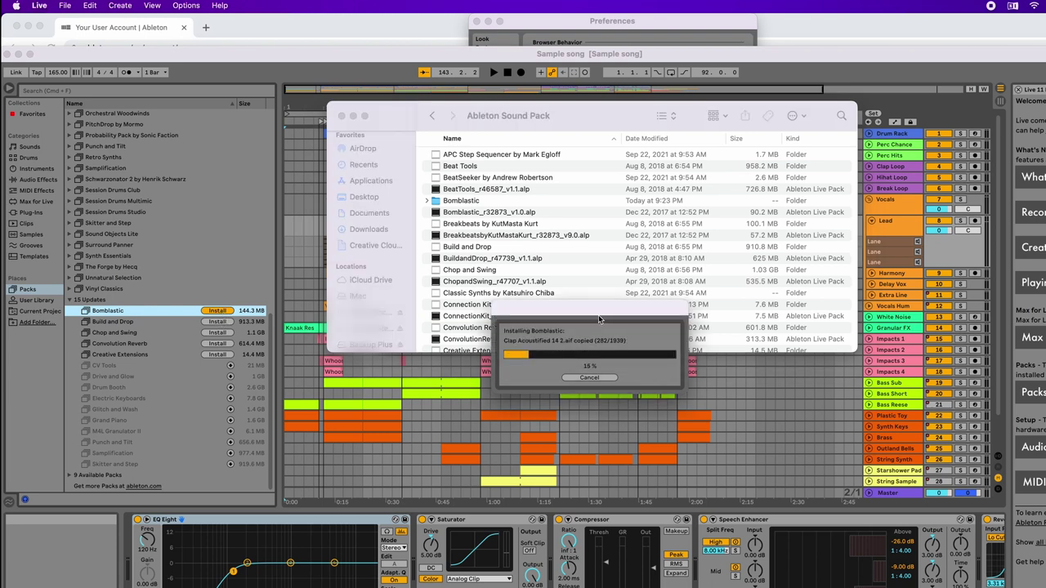
left_click_drag(598, 315, 658, 228)
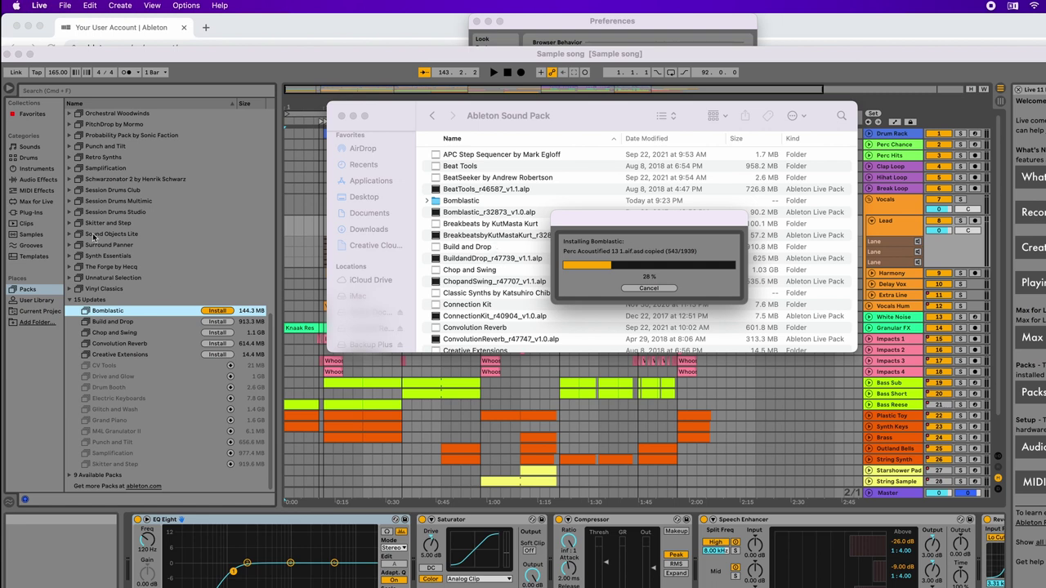
key("super+Tab")
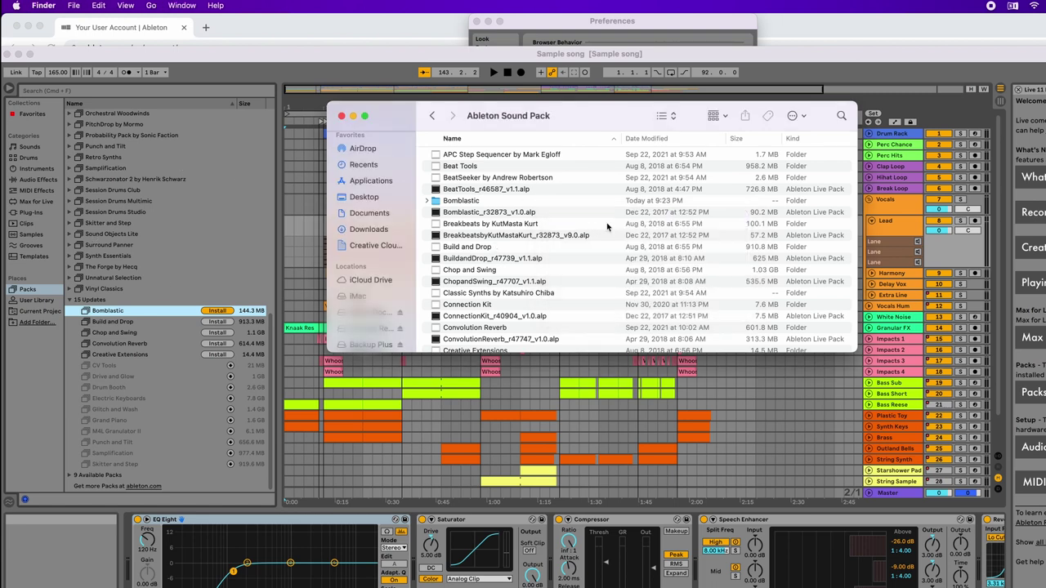
key("super+Tab")
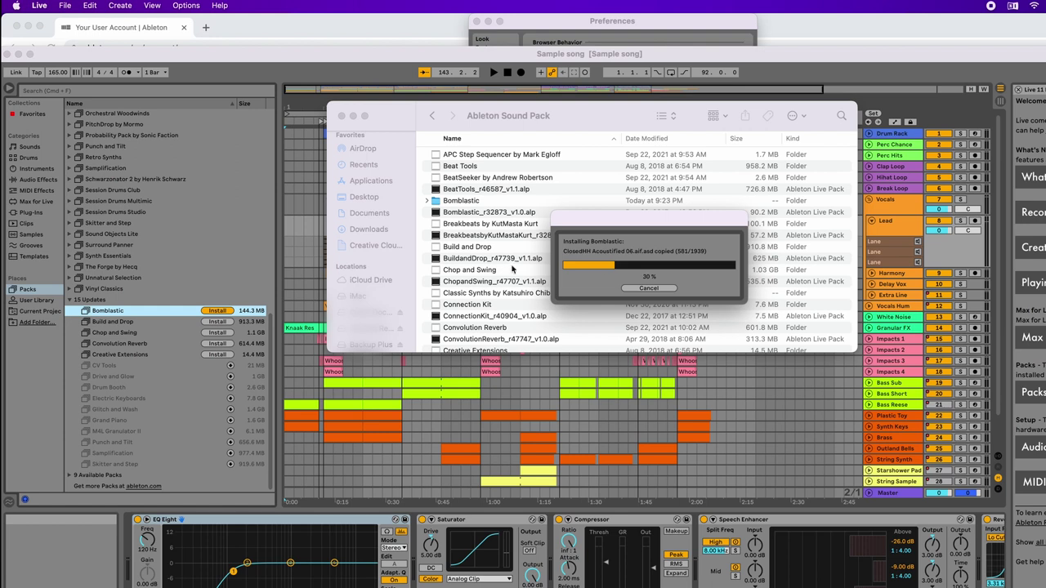
left_click(427, 201)
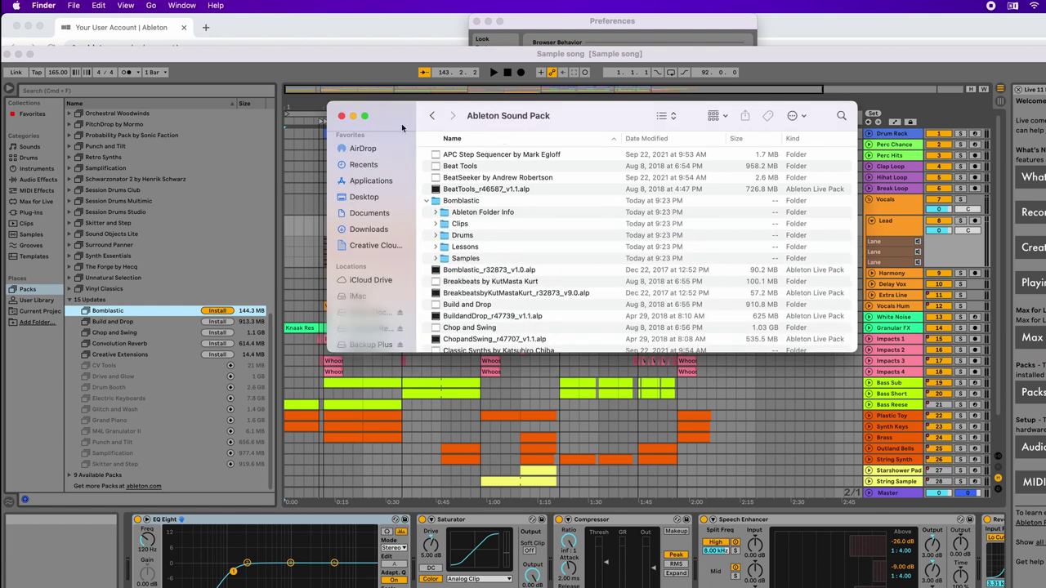
Drag the Finder window down to reveal Bomblastic's install progress at 37%.
left_click_drag(402, 126, 401, 334)
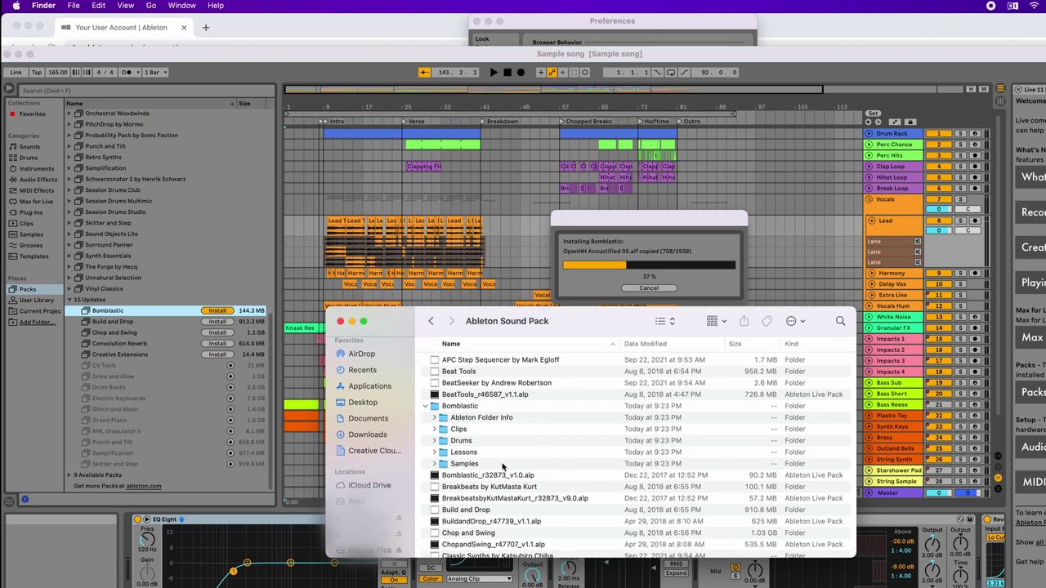